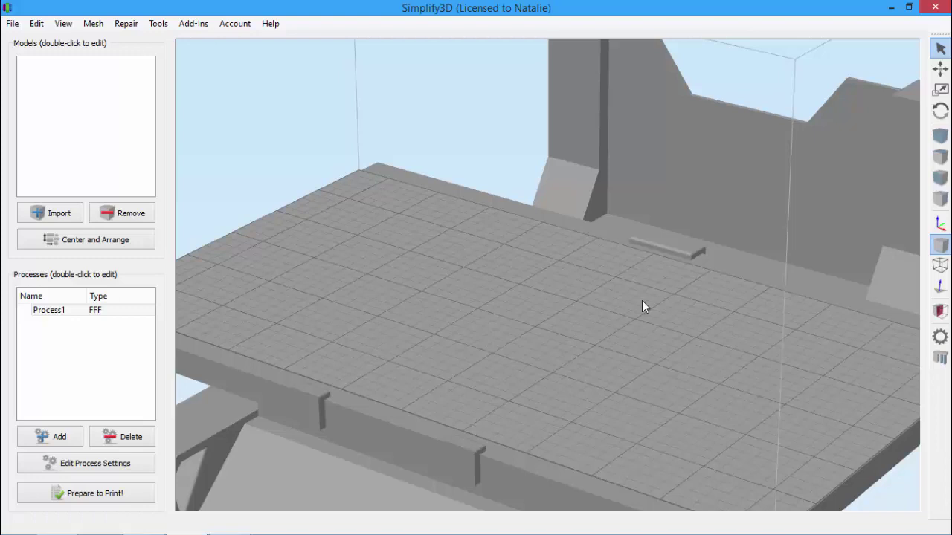
Step: Toggle the coordinate axes on and off, then load both spaceship models onto the plate
{"action": "left_click", "coordinate": [940, 223]}
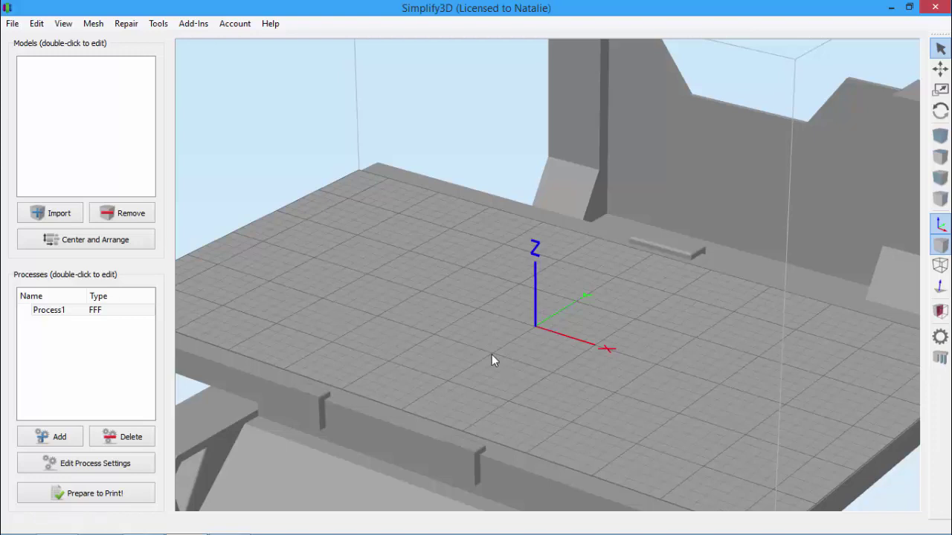
{"action": "left_click", "coordinate": [940, 223]}
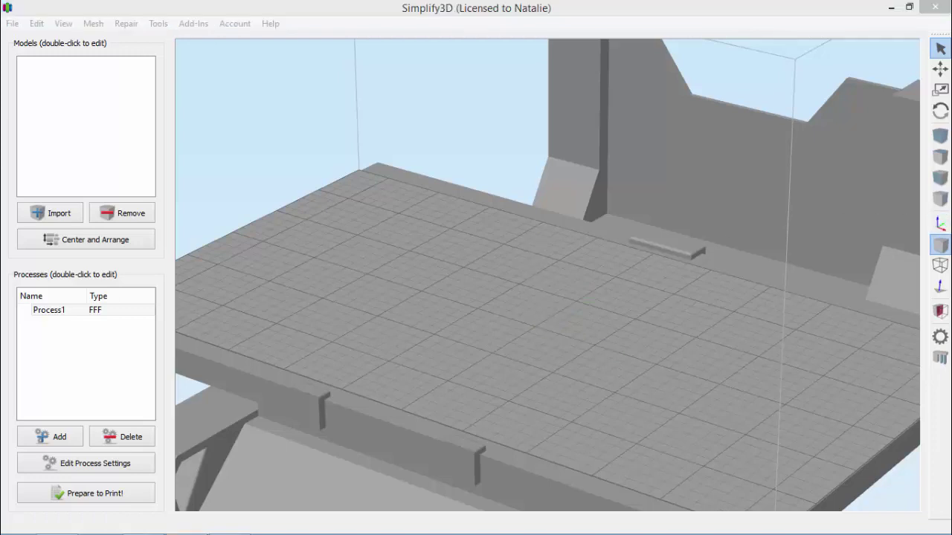
{"action": "left_click_drag", "start_coordinate": [769, 381], "coordinate": [803, 359]}
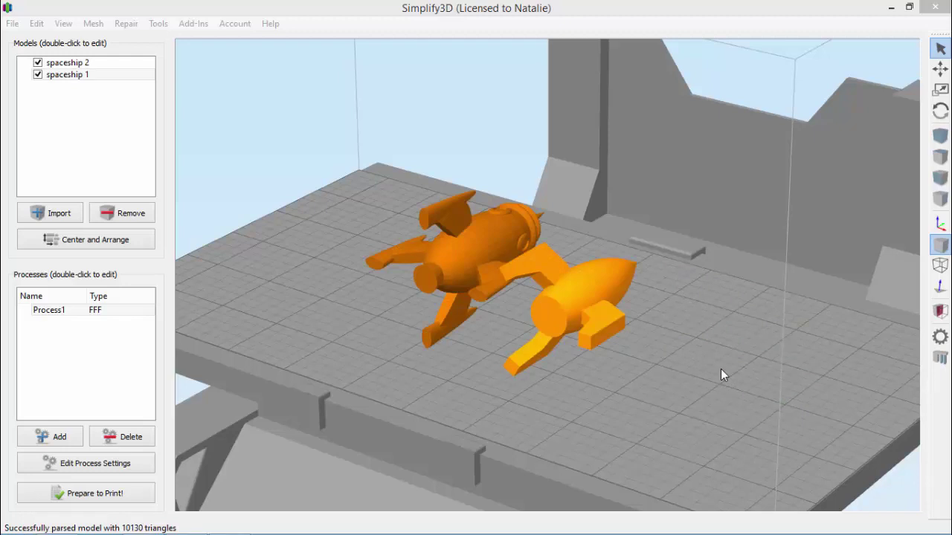
Step: Rotate spaceship 1 and spaceship 2 by -90° about X and centre them
{"action": "double_click", "coordinate": [600, 281]}
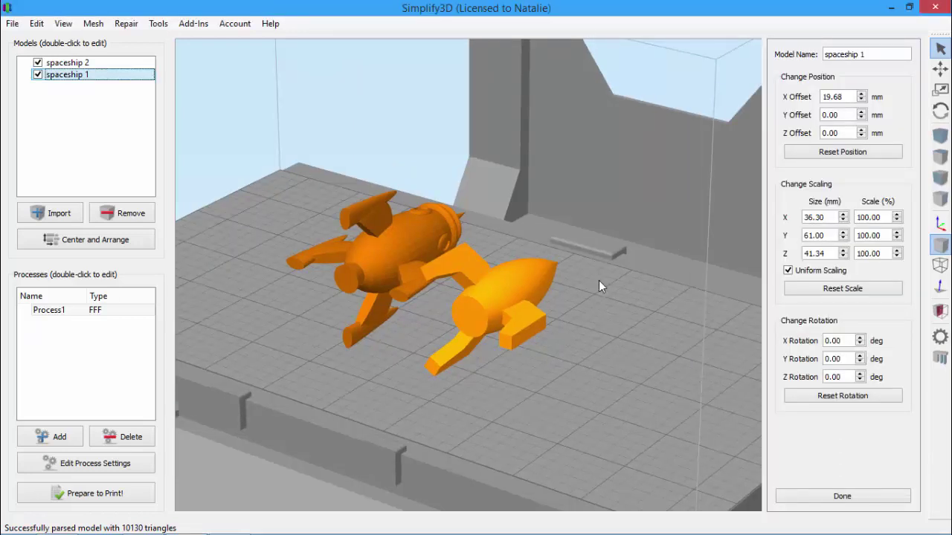
{"action": "left_click", "coordinate": [427, 226], "text": "ctrl"}
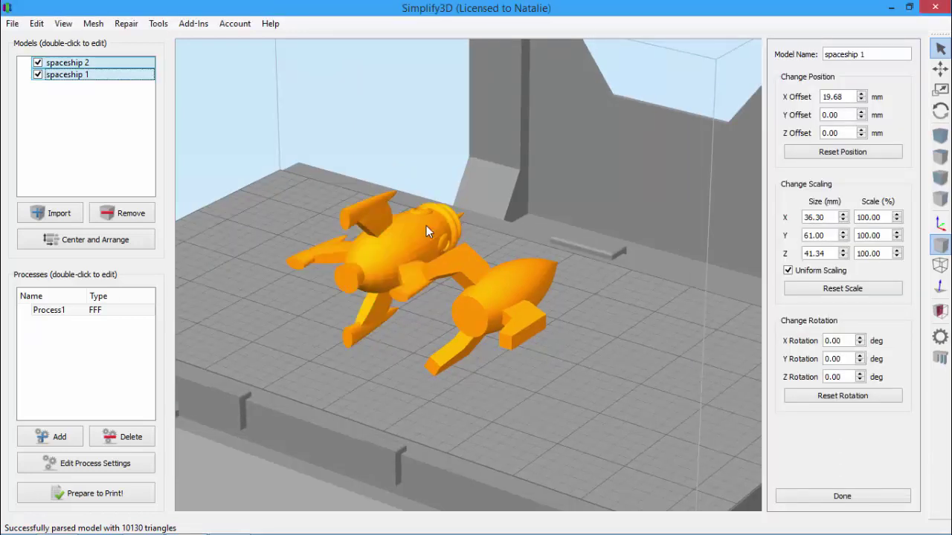
{"action": "left_click", "coordinate": [845, 340]}
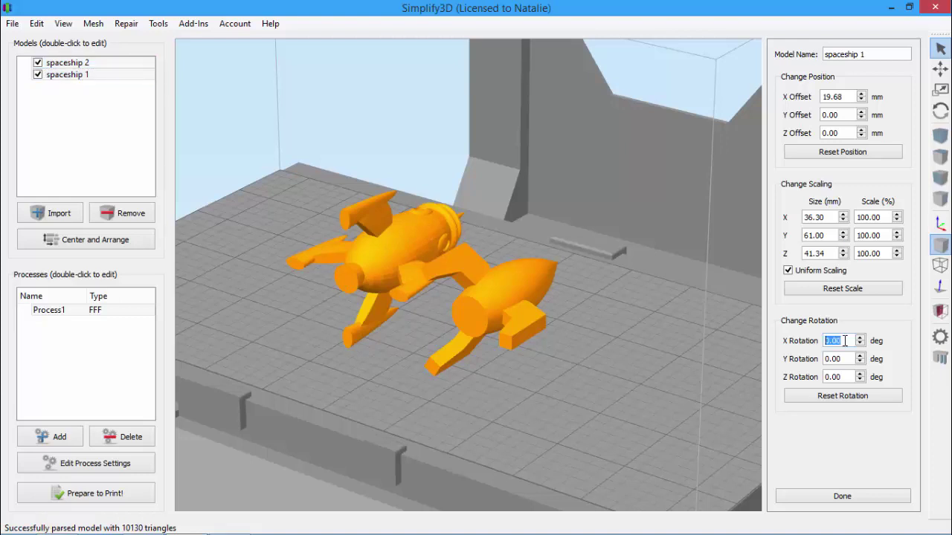
{"action": "type", "text": "-90"}
{"action": "key", "text": "Return"}
{"action": "left_click", "coordinate": [142, 239]}
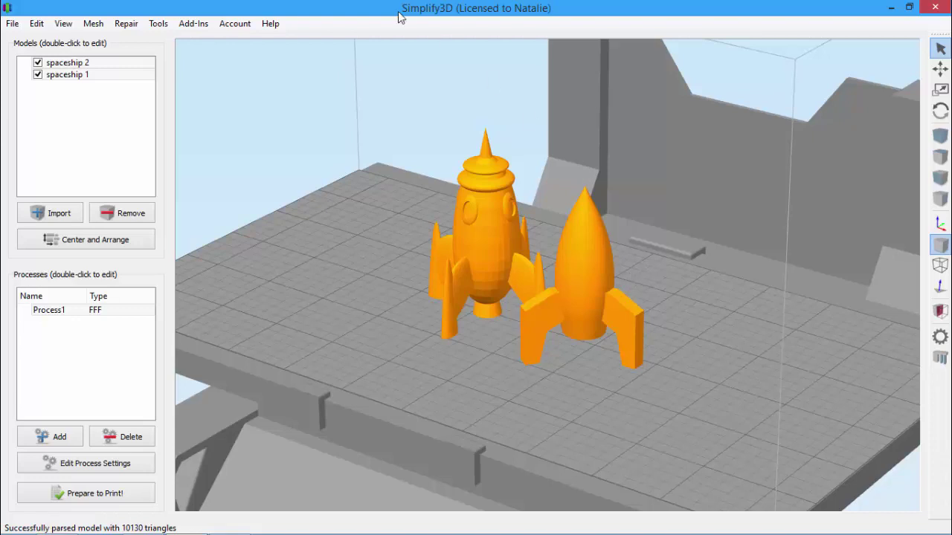
Step: Add a Rotate X -90 deg model import action in Options and save it
{"action": "left_click", "coordinate": [158, 23]}
{"action": "left_click", "coordinate": [166, 37]}
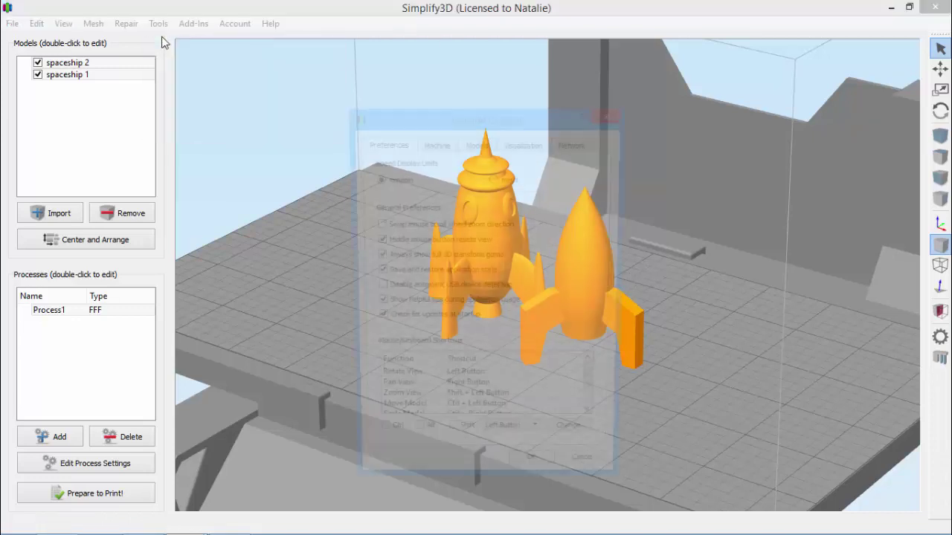
{"action": "left_click", "coordinate": [487, 146]}
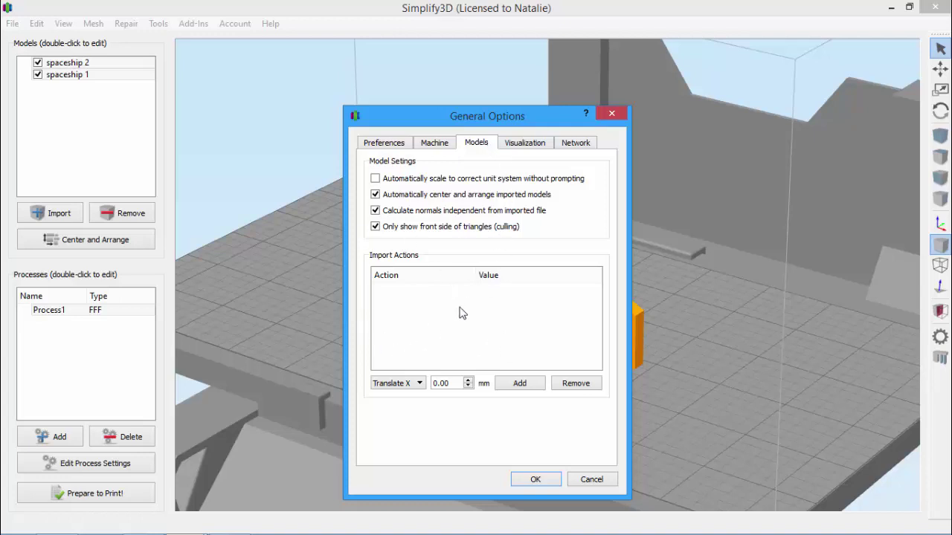
{"action": "left_click", "coordinate": [398, 384]}
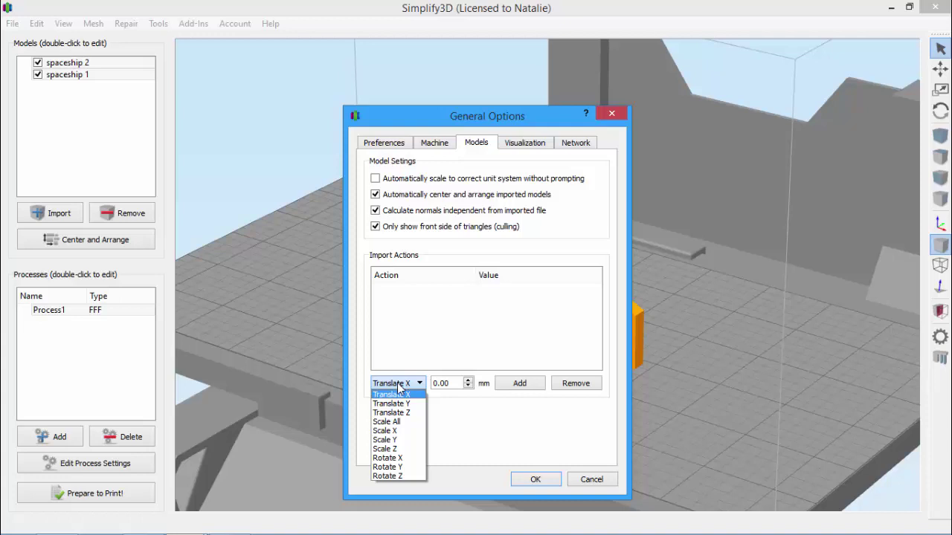
{"action": "left_click", "coordinate": [394, 458]}
{"action": "left_click_drag", "start_coordinate": [450, 385], "coordinate": [409, 384]}
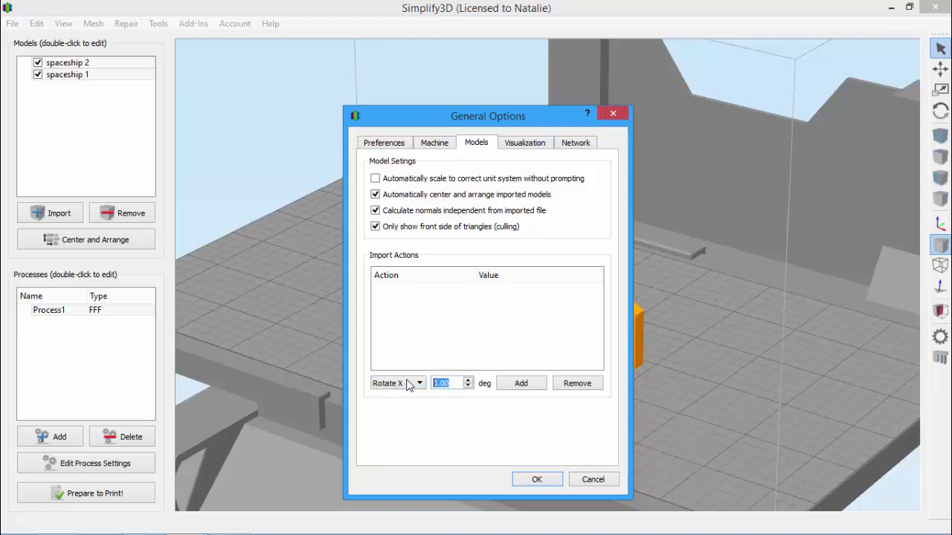
{"action": "type", "text": "-90"}
{"action": "left_click", "coordinate": [535, 388]}
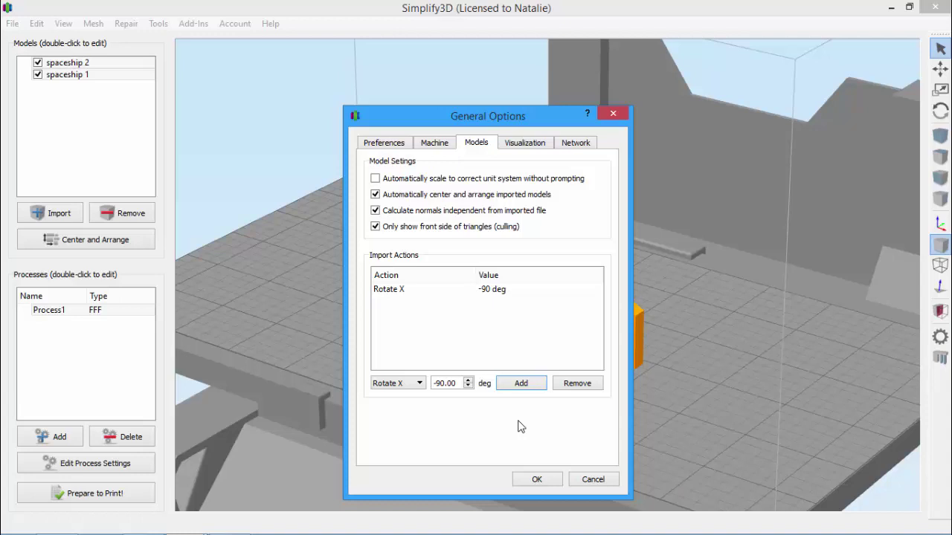
{"action": "left_click", "coordinate": [538, 479]}
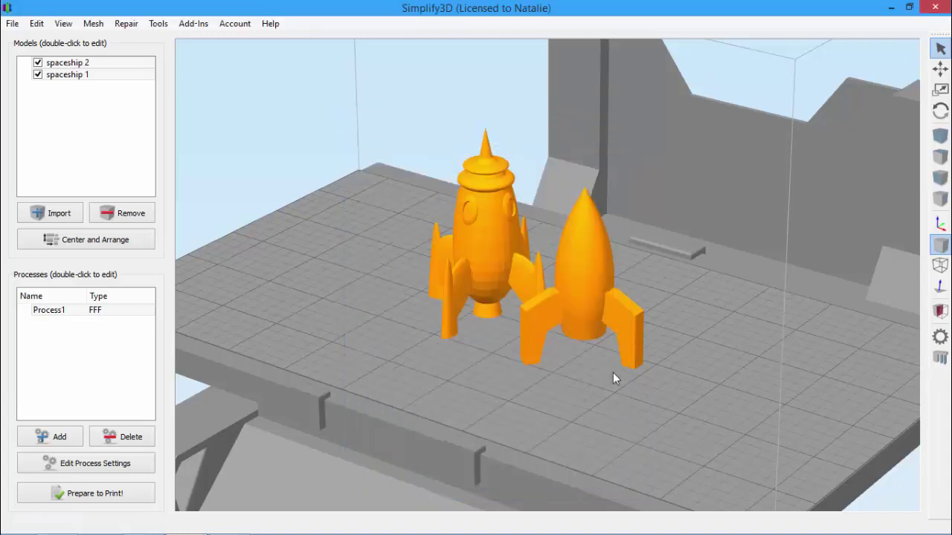
Step: Delete both models and re-import the two spaceships to check they arrive upright
{"action": "key", "text": "ctrl+a"}
{"action": "key", "text": "Delete"}
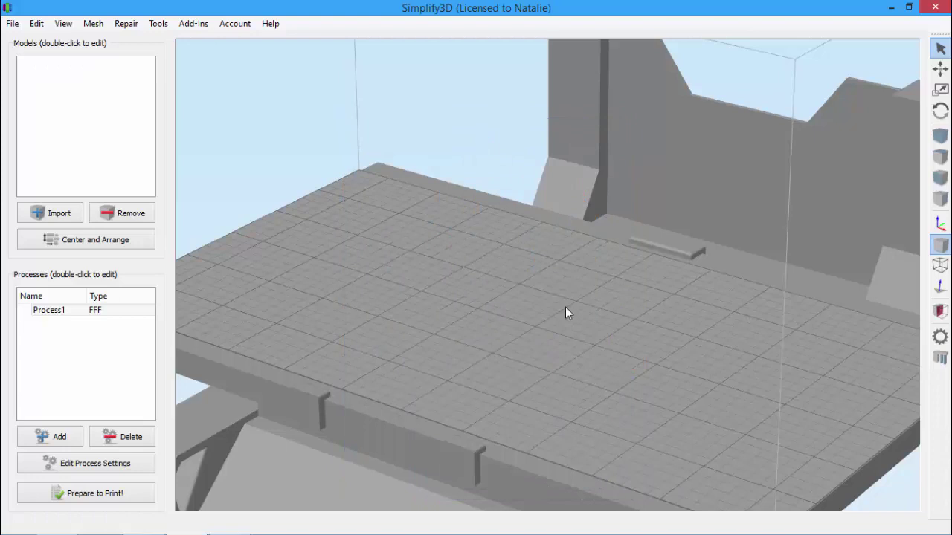
{"action": "left_click_drag", "start_coordinate": [951, 386], "coordinate": [542, 142]}
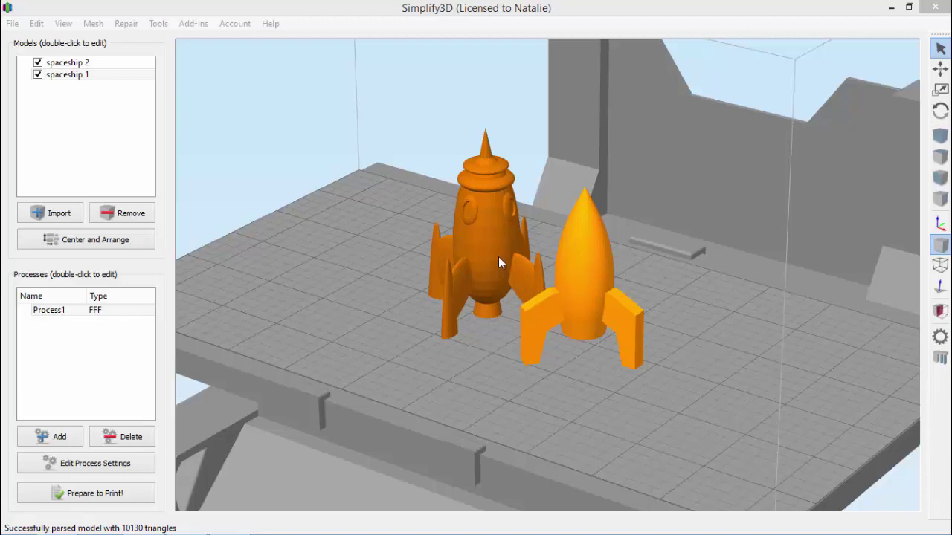
Step: Replace the spaceships with spaceship 3, declining inch-to-millimetre auto scaling, and zoom to inspect it
{"action": "key", "text": "ctrl+a"}
{"action": "key", "text": "Delete"}
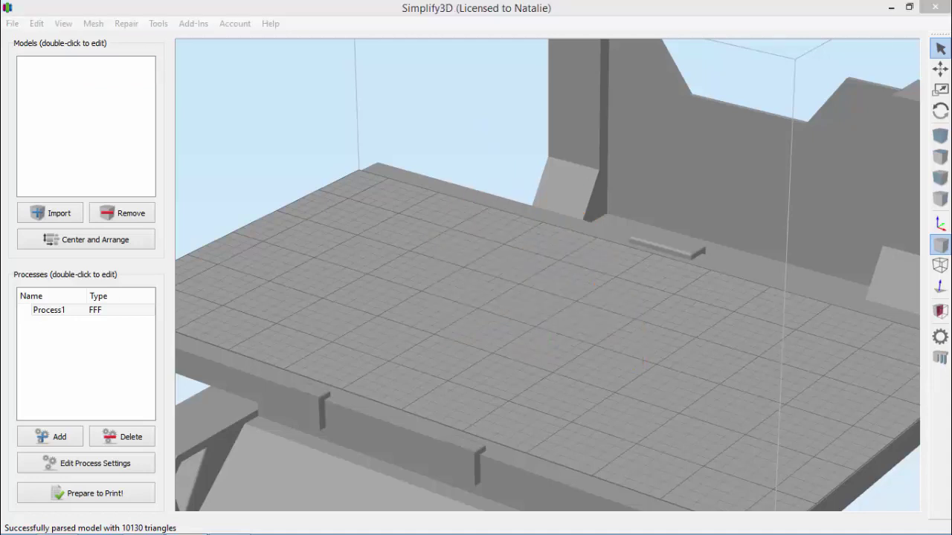
{"action": "left_click_drag", "start_coordinate": [575, 304], "coordinate": [561, 297]}
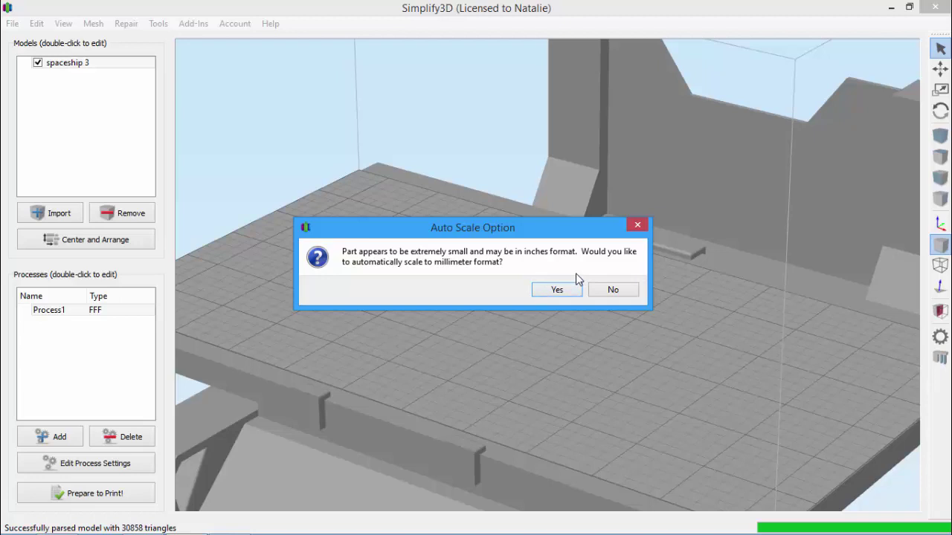
{"action": "left_click", "coordinate": [614, 292]}
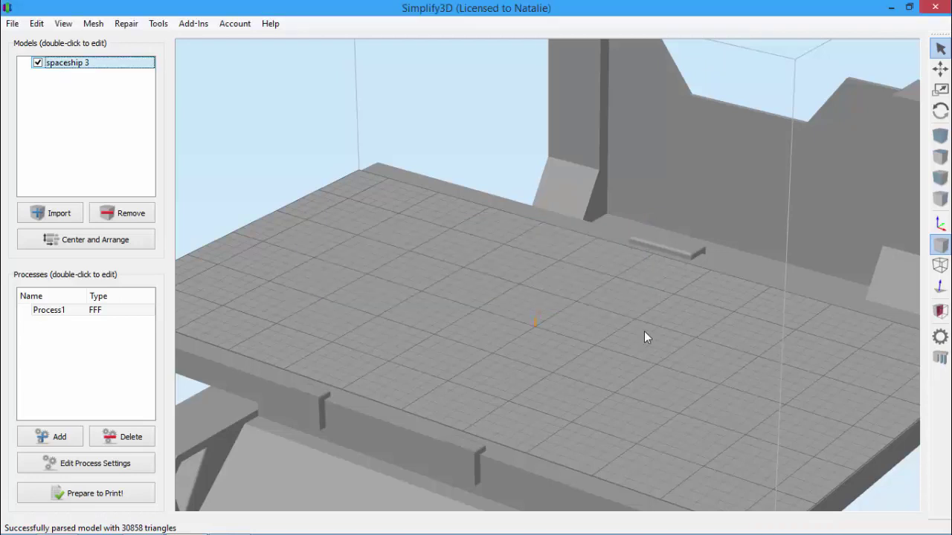
{"action": "scroll", "coordinate": [644, 331], "scroll_direction": "up", "scroll_amount": 8}
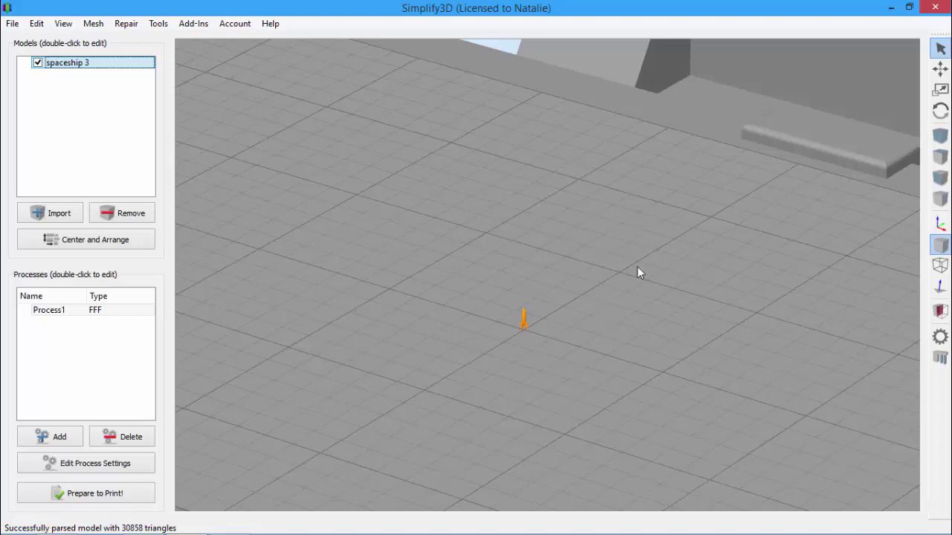
{"action": "scroll", "coordinate": [636, 269], "scroll_direction": "down", "scroll_amount": 5}
Step: Add a Scale All 2540% model import action in Options and save it
{"action": "left_click", "coordinate": [158, 23]}
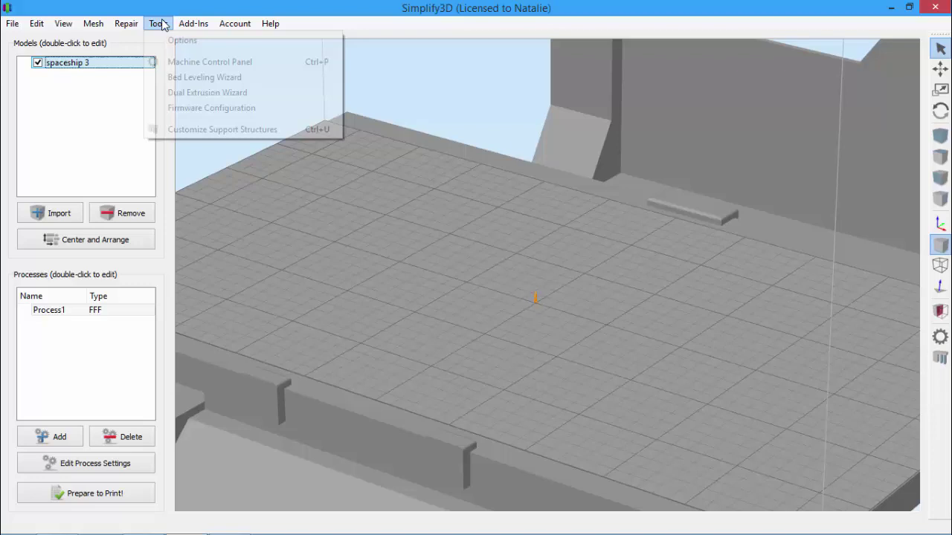
{"action": "left_click", "coordinate": [216, 40]}
{"action": "left_click", "coordinate": [475, 143]}
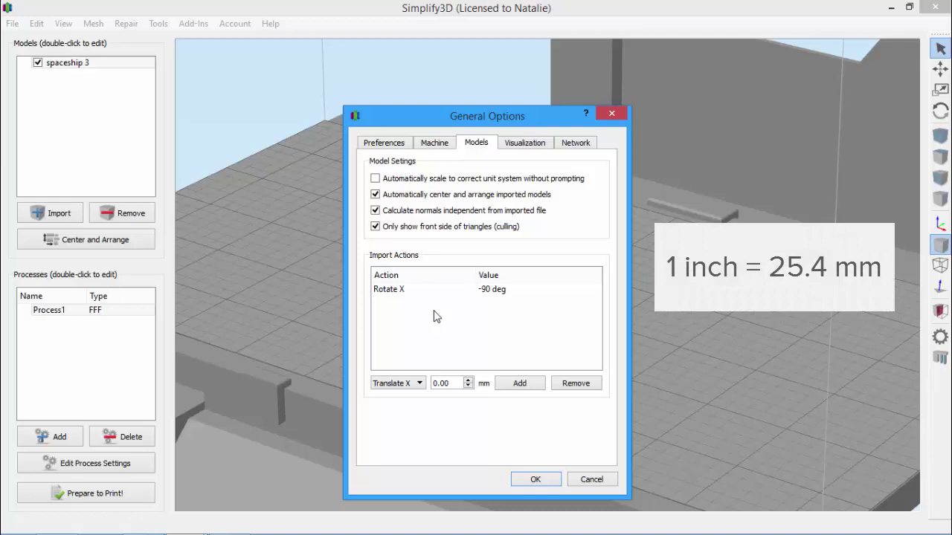
{"action": "left_click", "coordinate": [420, 383]}
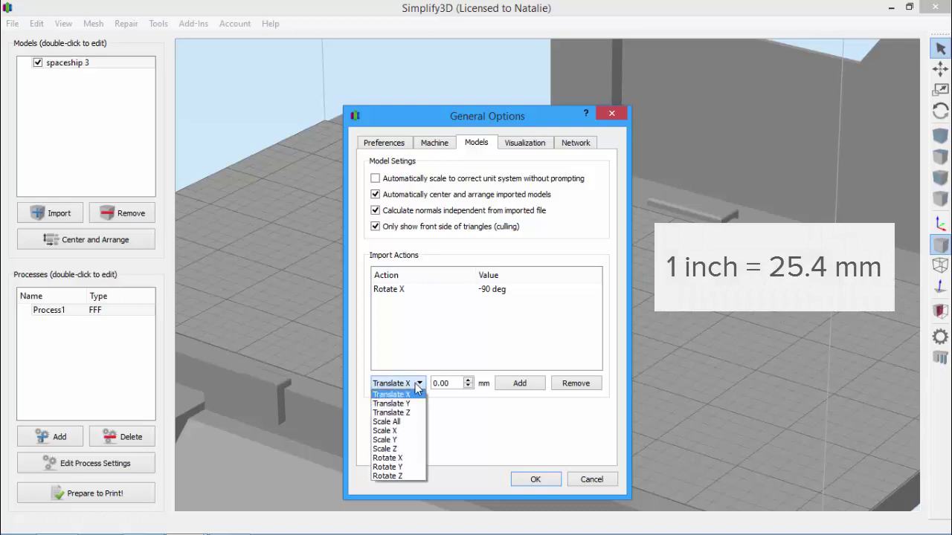
{"action": "left_click", "coordinate": [406, 421]}
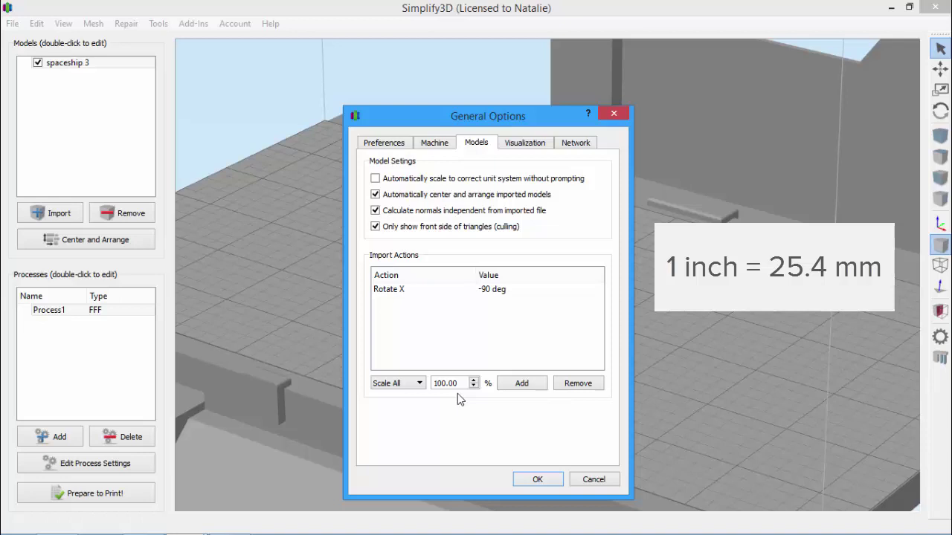
{"action": "double_click", "coordinate": [455, 383]}
{"action": "type", "text": "2540"}
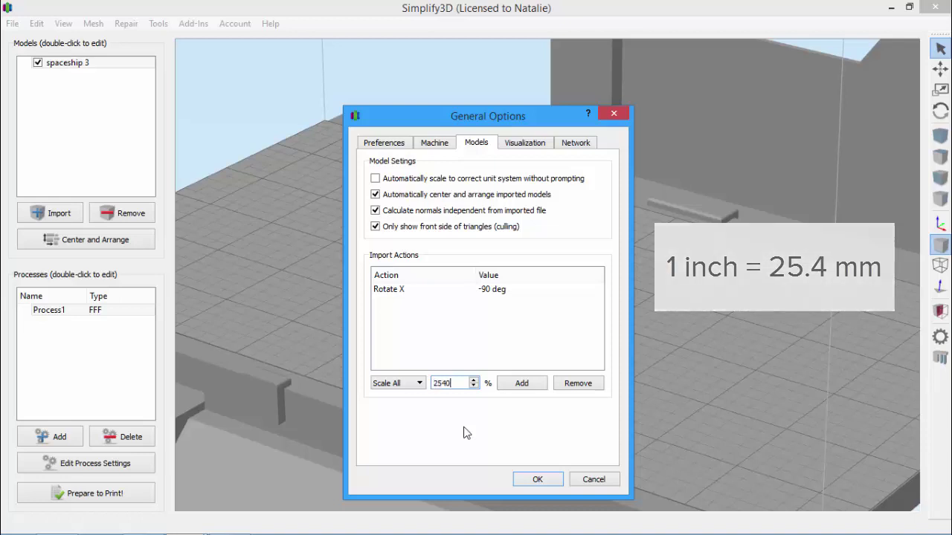
{"action": "left_click", "coordinate": [523, 385]}
{"action": "left_click", "coordinate": [525, 479]}
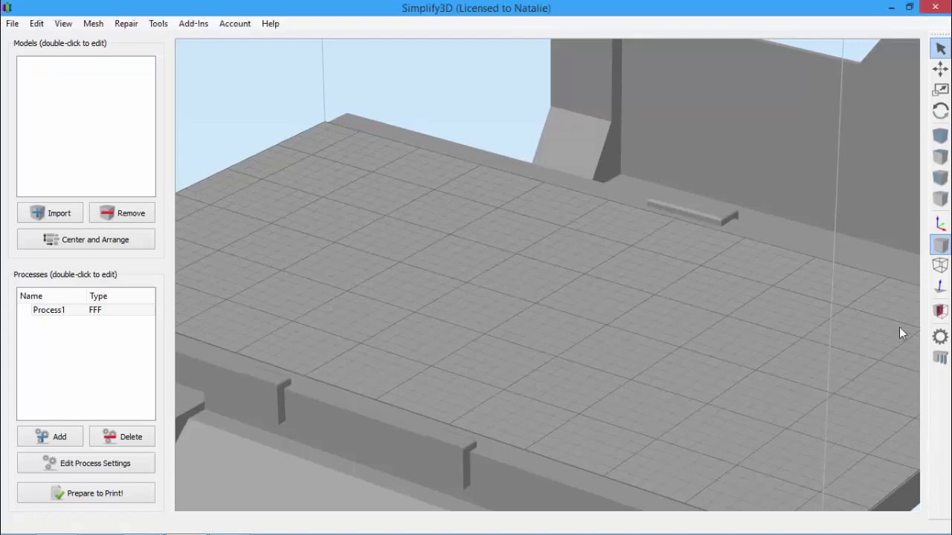
Step: Re-import spaceship 3 and zoom out to see the full-size upright rocket
{"action": "left_click_drag", "start_coordinate": [899, 328], "coordinate": [603, 268]}
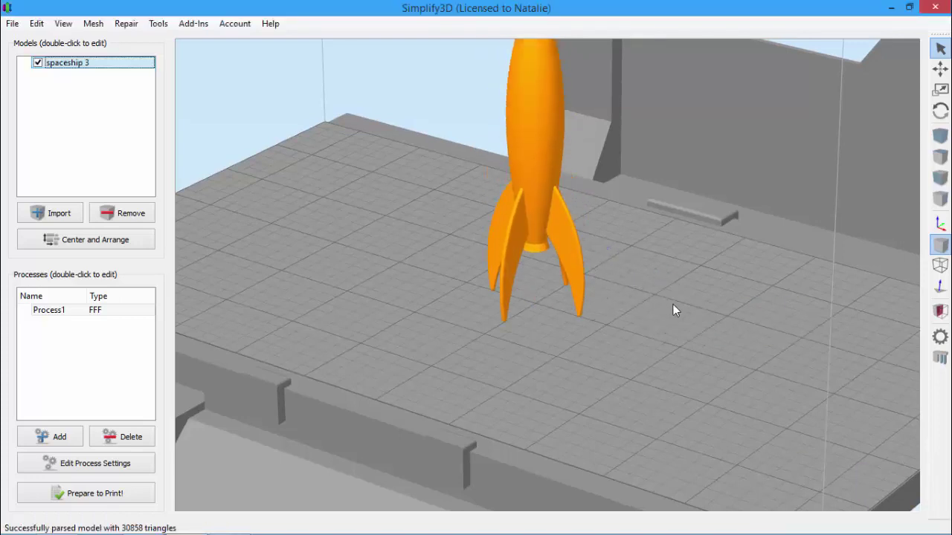
{"action": "scroll", "coordinate": [672, 309], "scroll_direction": "down", "scroll_amount": 3}
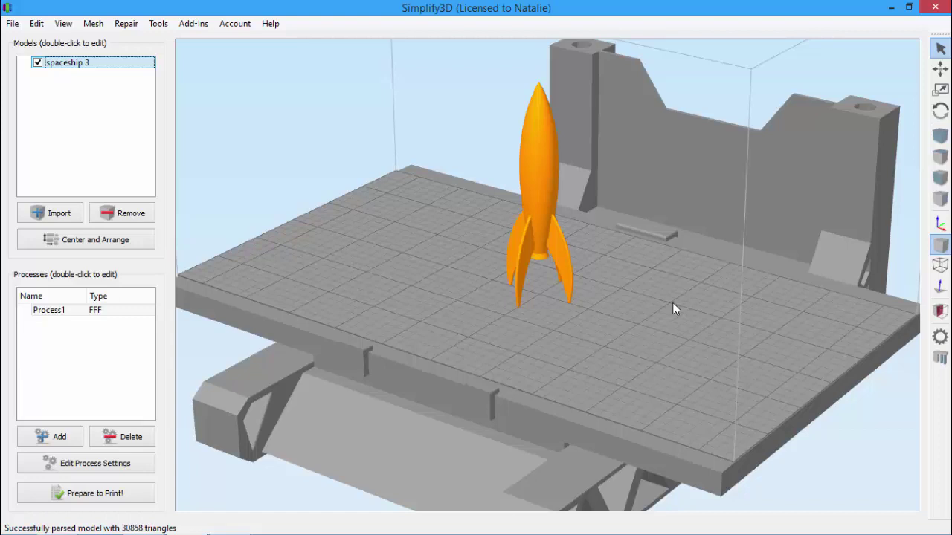
Step: Remove the Scale All 2540 % row from the model import actions and save the options
{"action": "left_click", "coordinate": [158, 23]}
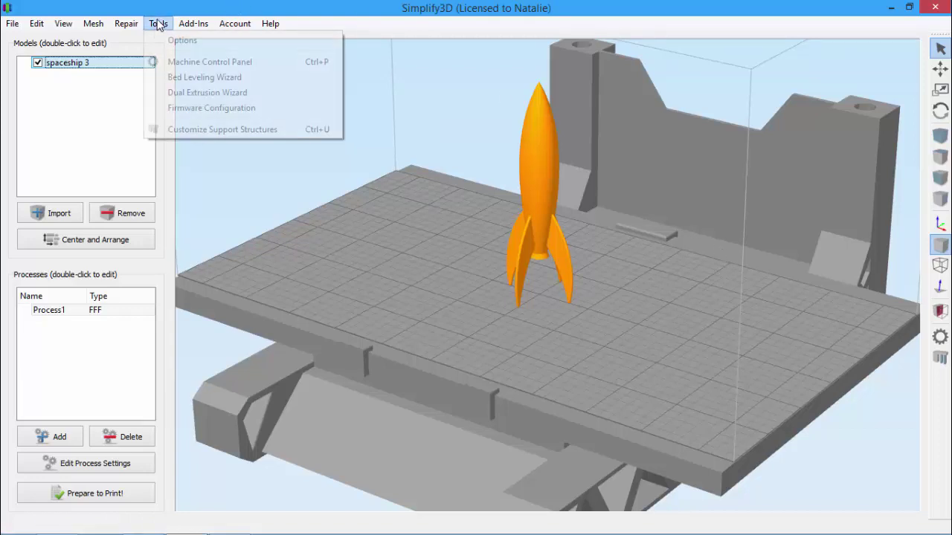
{"action": "left_click", "coordinate": [164, 38]}
{"action": "left_click", "coordinate": [476, 143]}
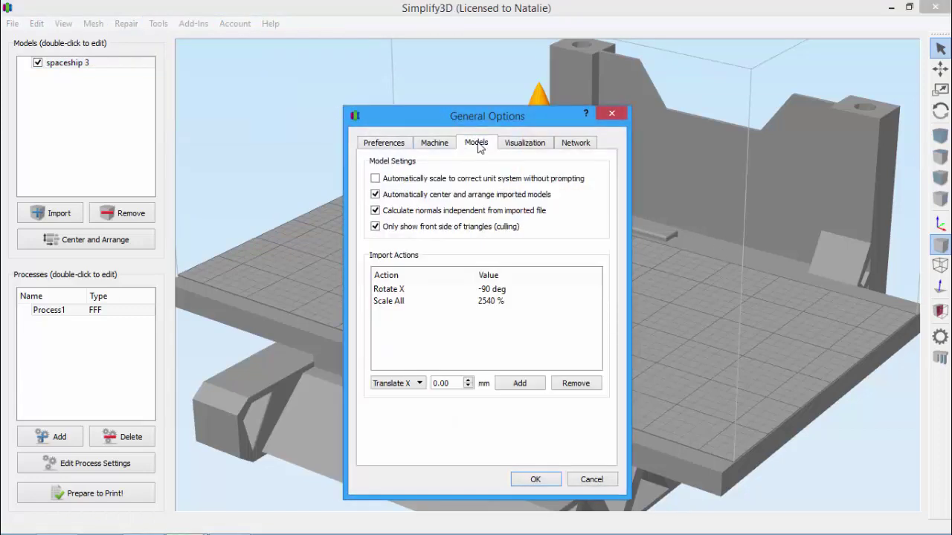
{"action": "left_click", "coordinate": [560, 324]}
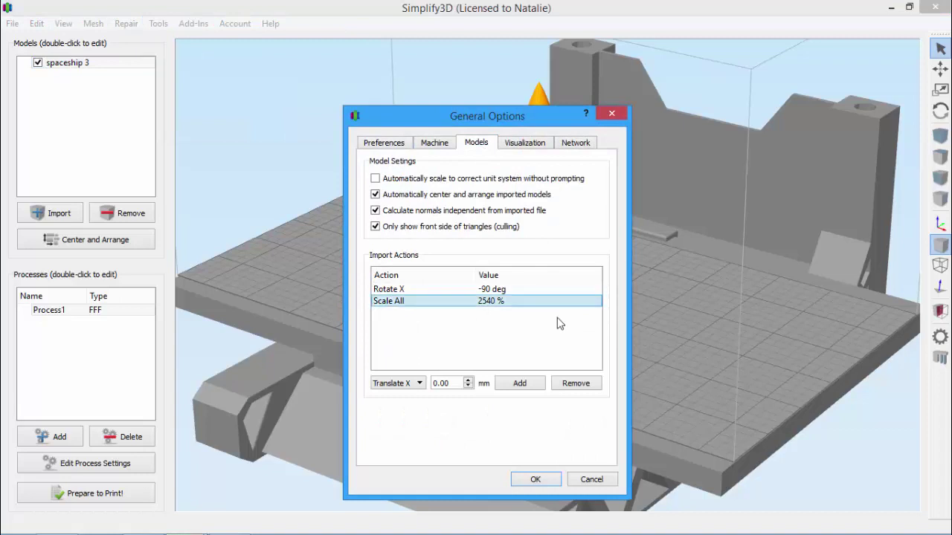
{"action": "left_click", "coordinate": [588, 384]}
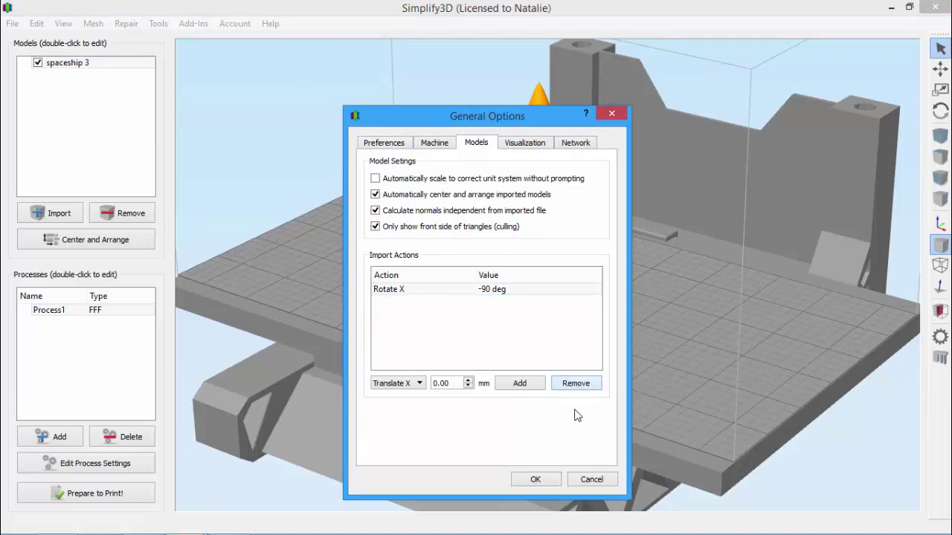
{"action": "left_click", "coordinate": [536, 480]}
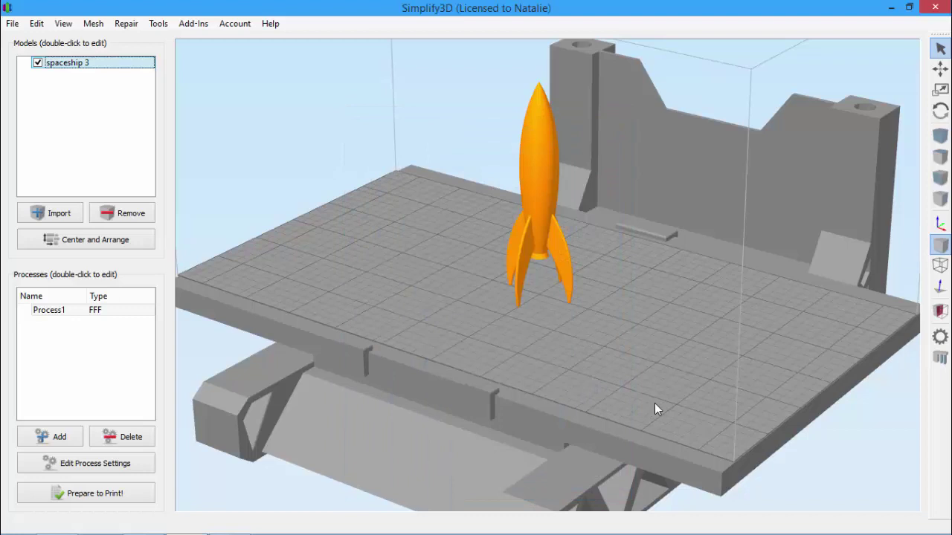